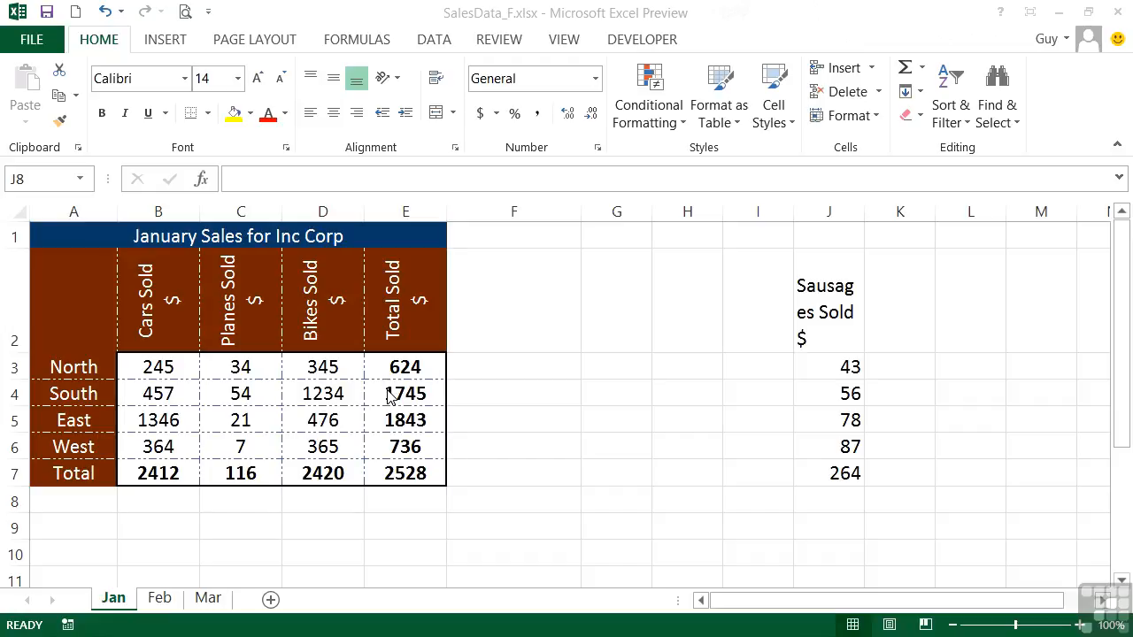
- Copy the formatting of the Bikes Sold heading in D2 onto the Sausages Sold heading in J2
{"action": "left_click", "coordinate": [831, 305]}
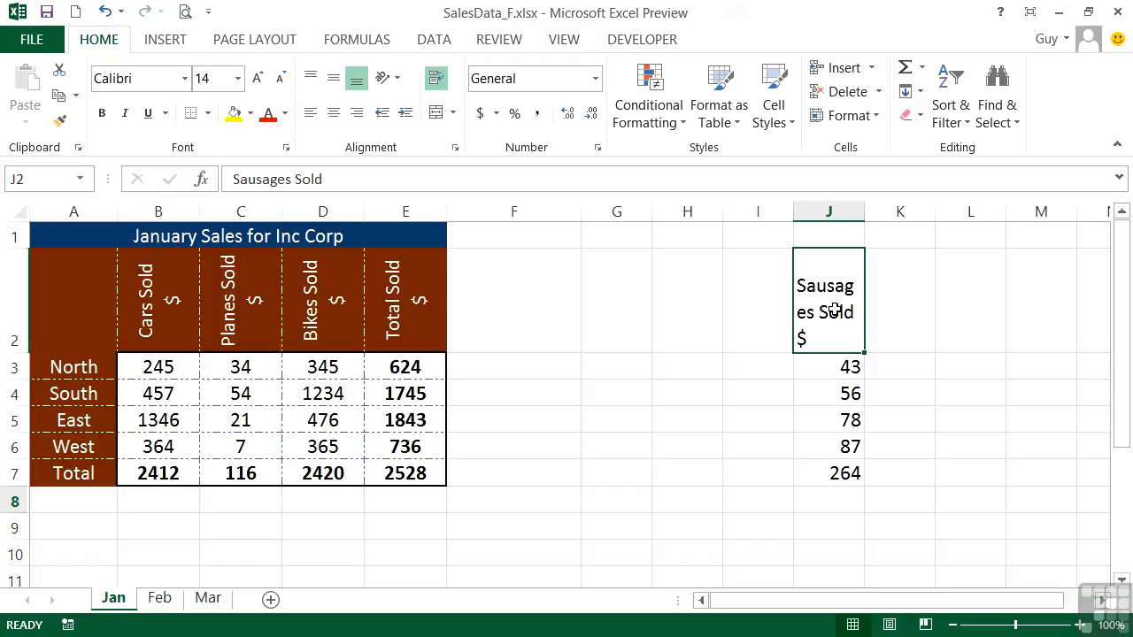
{"action": "left_click", "coordinate": [312, 288]}
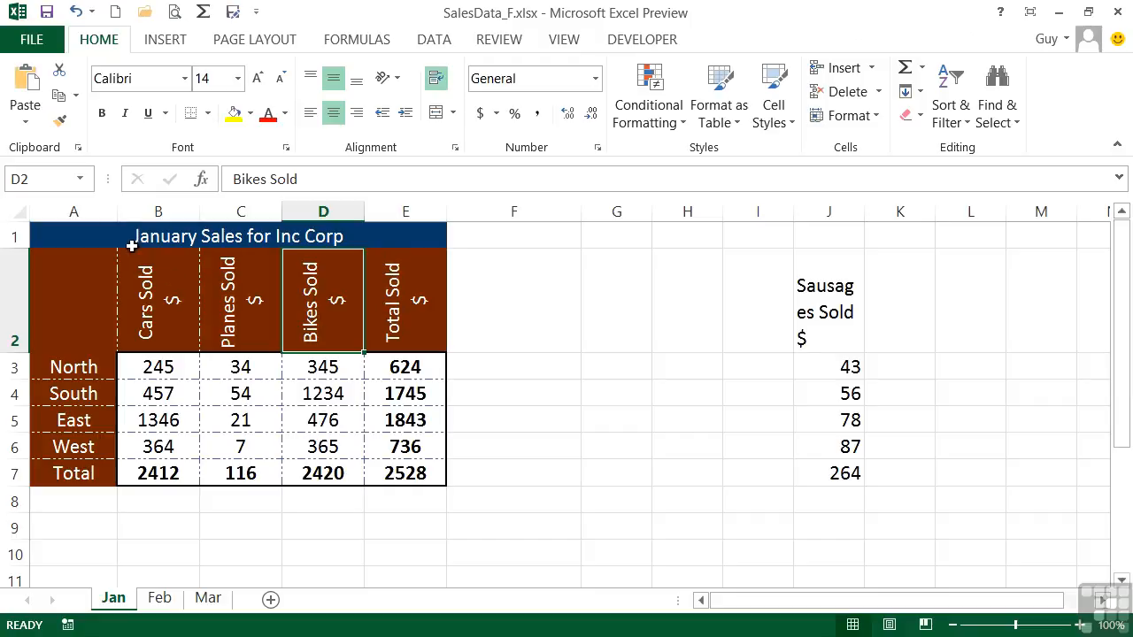
{"action": "left_click", "coordinate": [58, 123]}
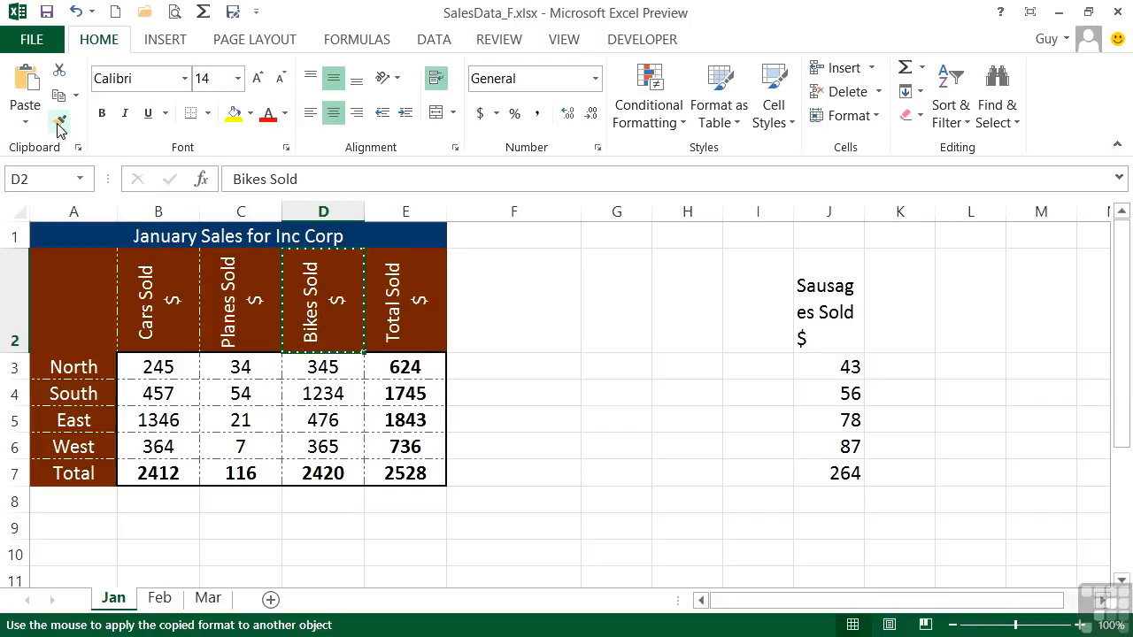
{"action": "left_click", "coordinate": [834, 312]}
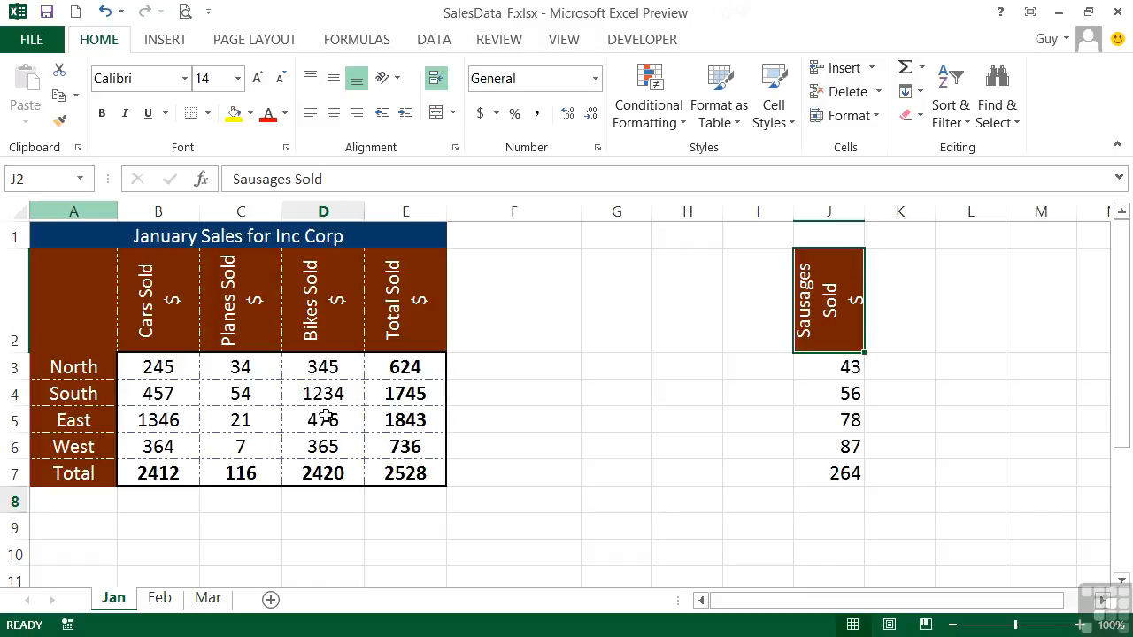
- Copy the formatting of the bike figures in D3:D7 onto the sausage figures in J3:J7
{"action": "left_click_drag", "start_coordinate": [323, 365], "coordinate": [323, 474]}
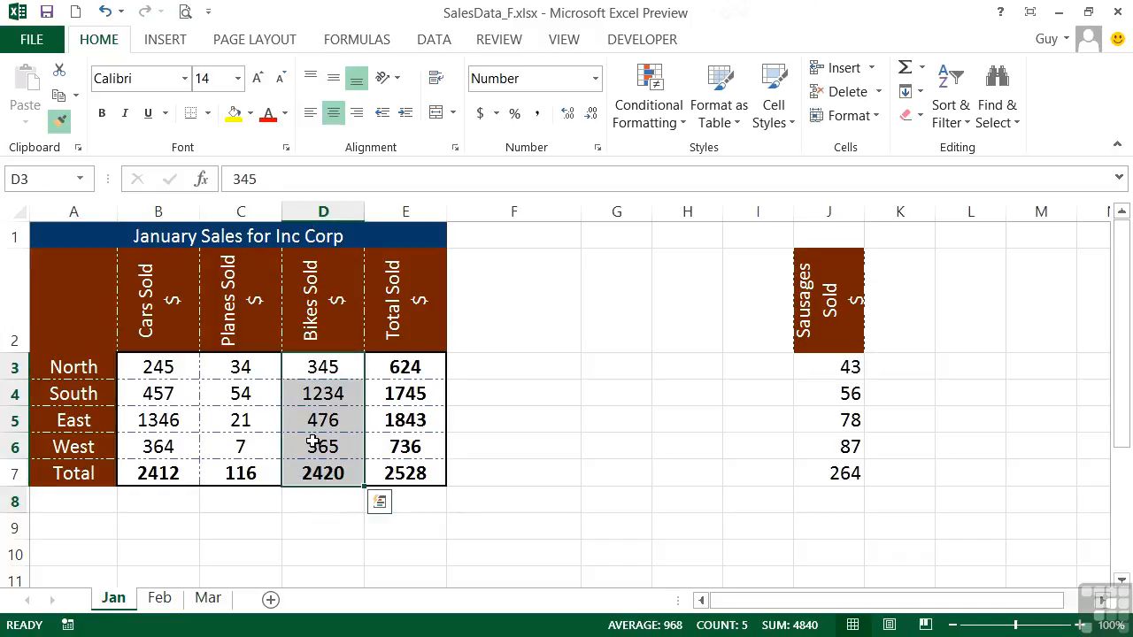
{"action": "left_click", "coordinate": [59, 122]}
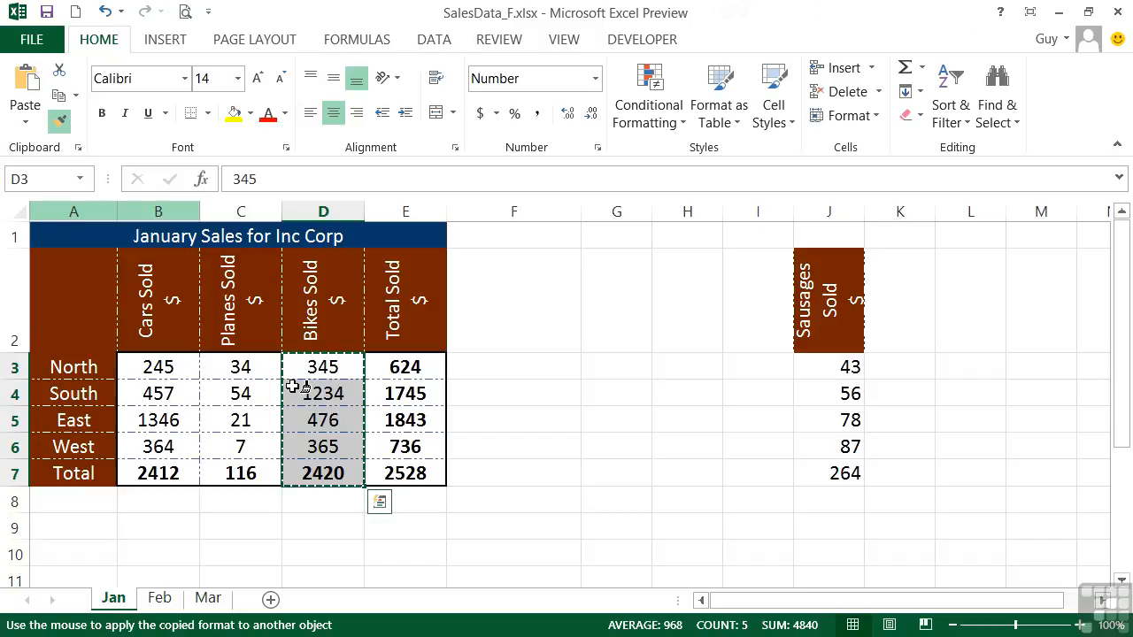
{"action": "left_click", "coordinate": [836, 365]}
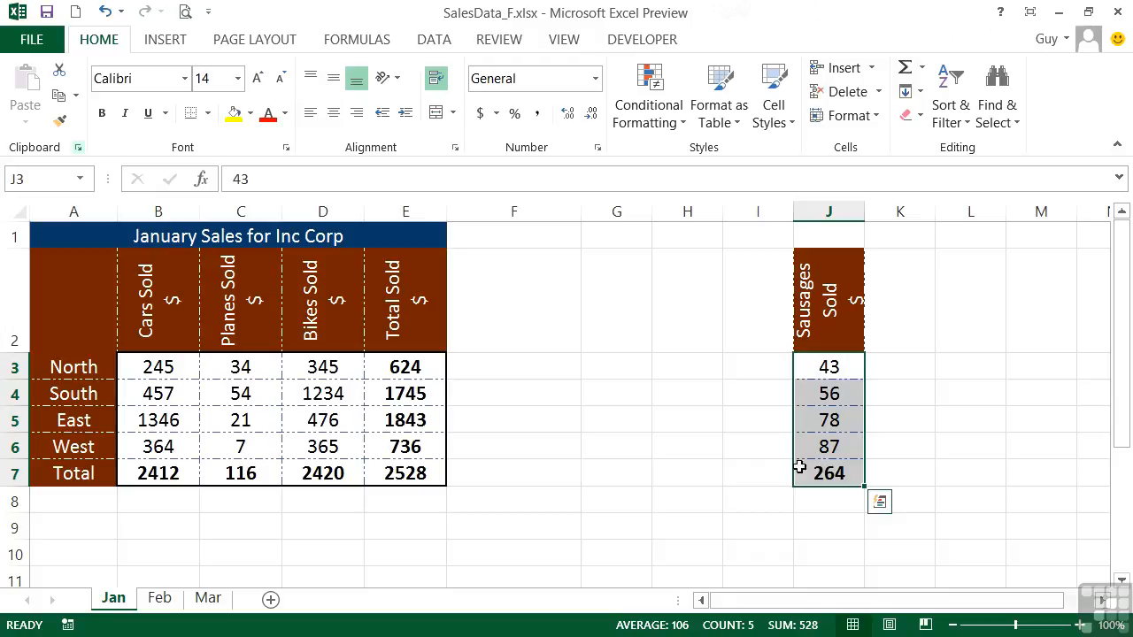
{"action": "left_click", "coordinate": [159, 599]}
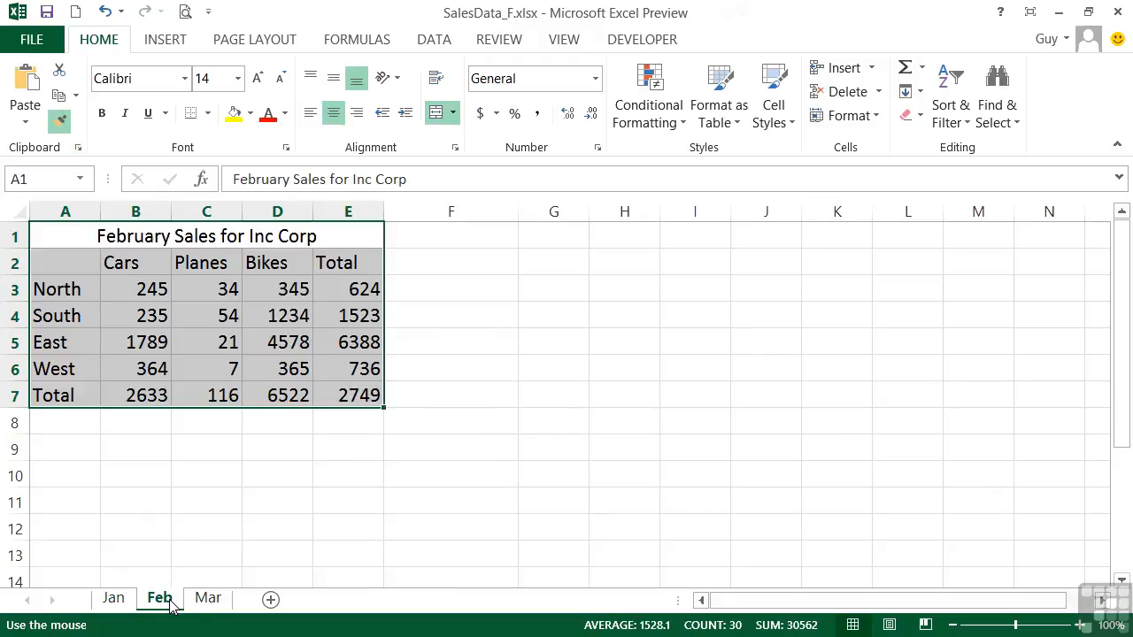
{"action": "left_click", "coordinate": [85, 241]}
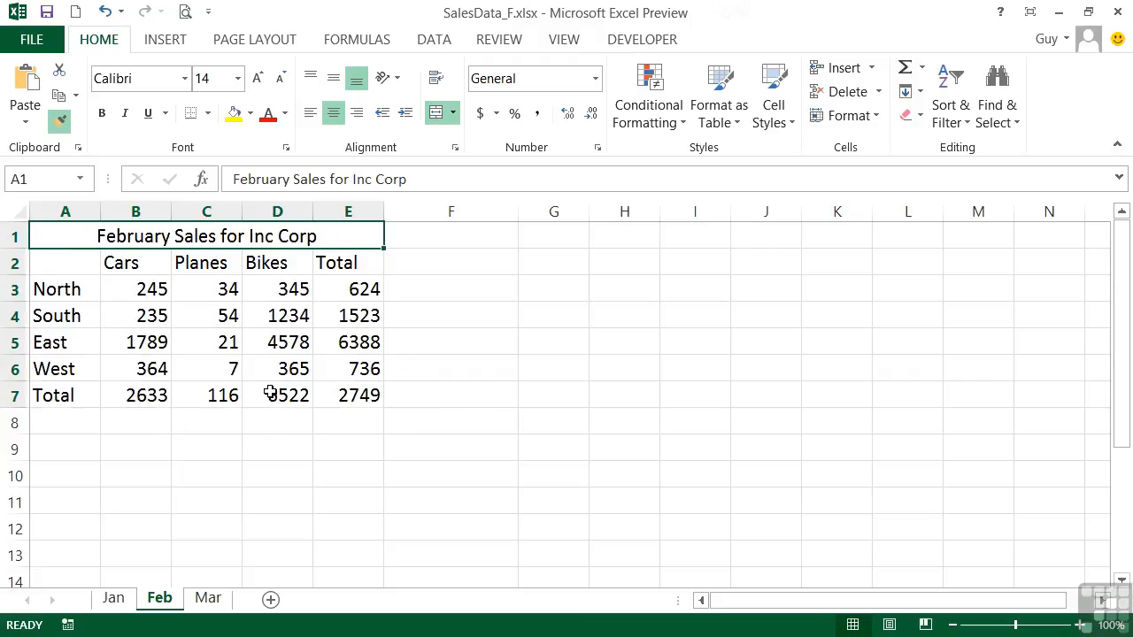
{"action": "left_click", "coordinate": [129, 600]}
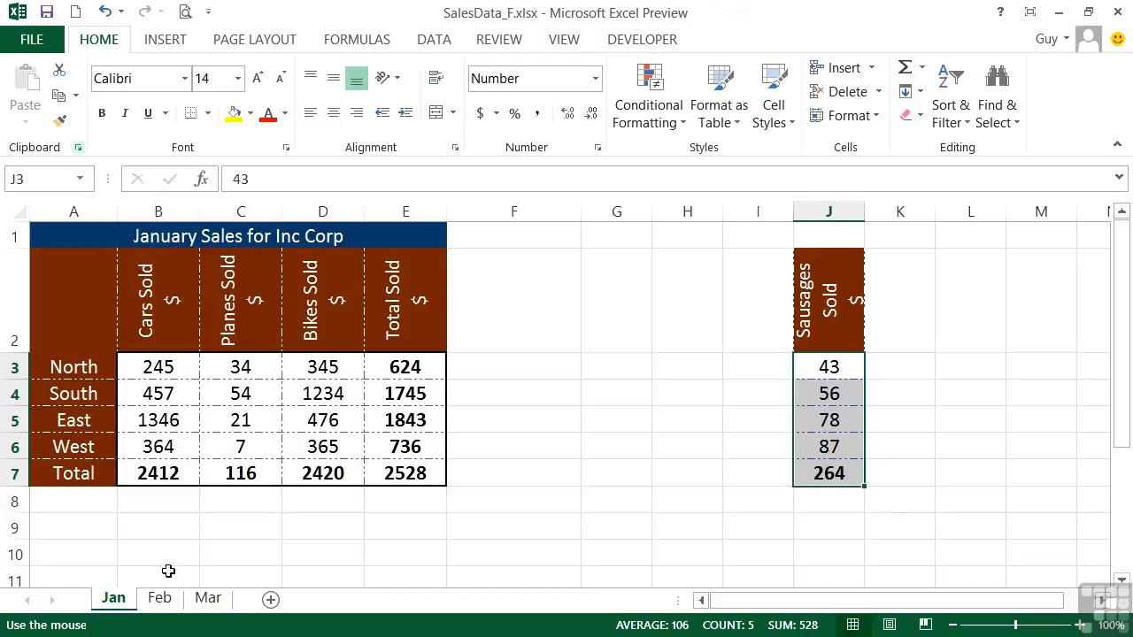
{"action": "left_click", "coordinate": [160, 600]}
{"action": "left_click", "coordinate": [116, 599]}
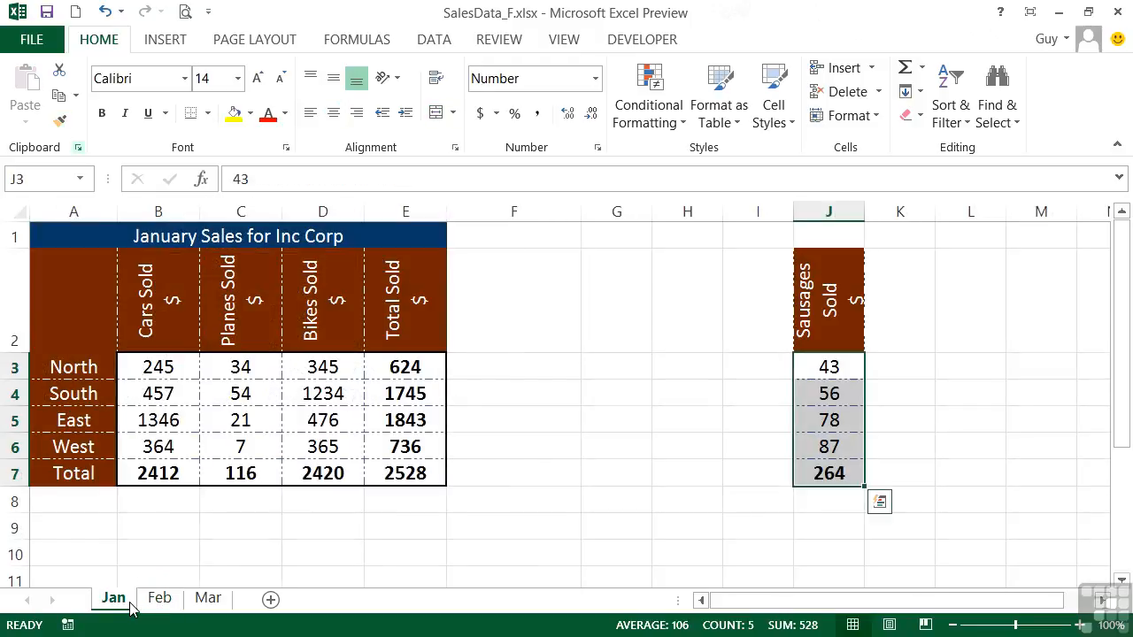
- Copy the formatting of the Jan table A1:E7 onto the Feb table and heighten Feb's row 2 to fit the rotated headings
{"action": "mouse_move", "coordinate": [101, 237]}
{"action": "left_mouse_down"}
{"action": "mouse_move", "coordinate": [397, 486]}
{"action": "mouse_move", "coordinate": [405, 475]}
{"action": "left_mouse_up"}
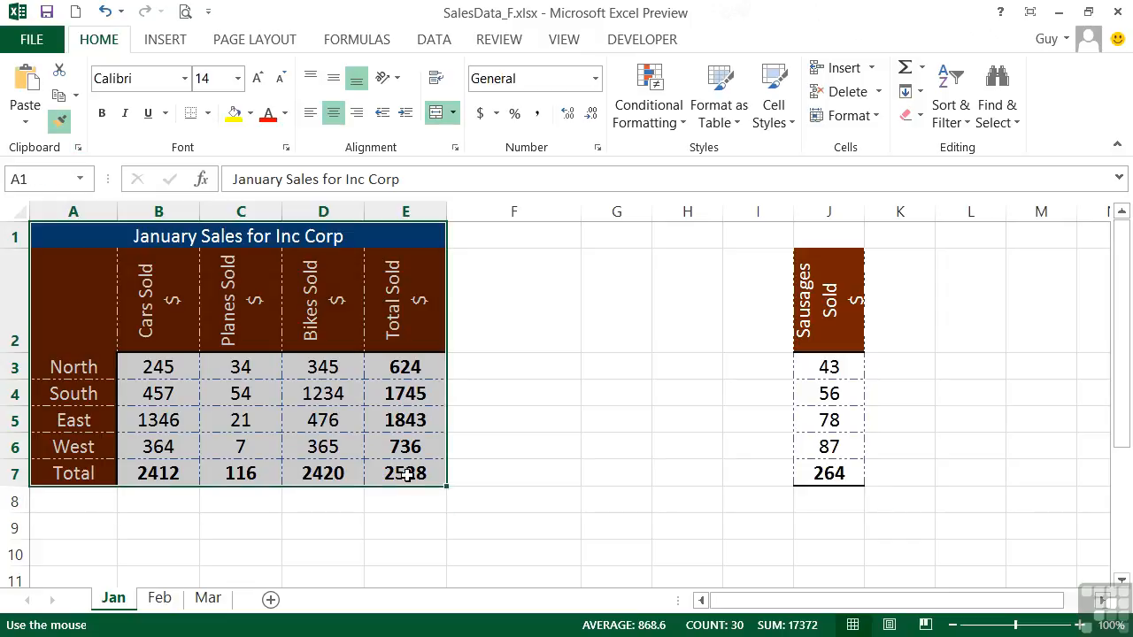
{"action": "left_click", "coordinate": [60, 120]}
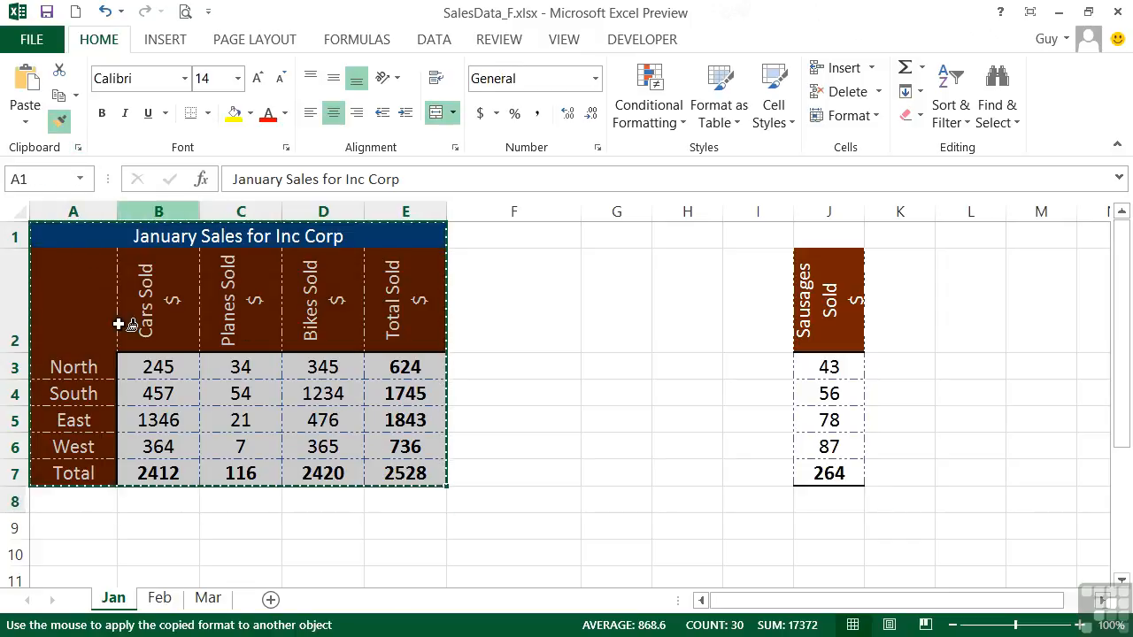
{"action": "left_click", "coordinate": [160, 601]}
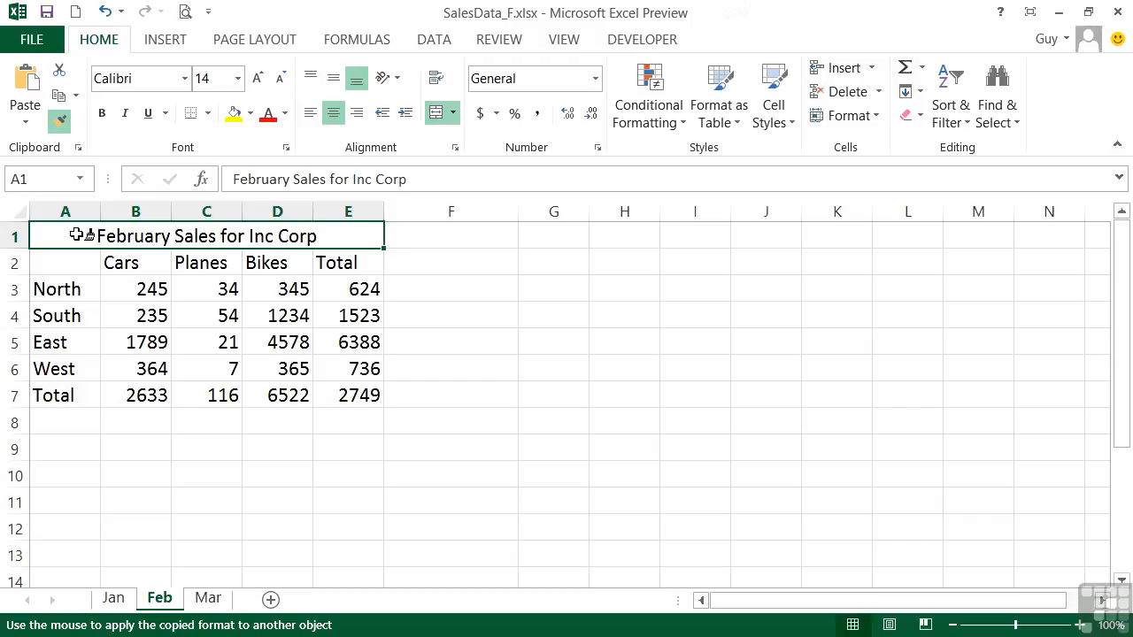
{"action": "mouse_move", "coordinate": [78, 234]}
{"action": "left_mouse_down"}
{"action": "mouse_move", "coordinate": [76, 250]}
{"action": "mouse_move", "coordinate": [122, 298]}
{"action": "mouse_move", "coordinate": [319, 396]}
{"action": "left_mouse_up"}
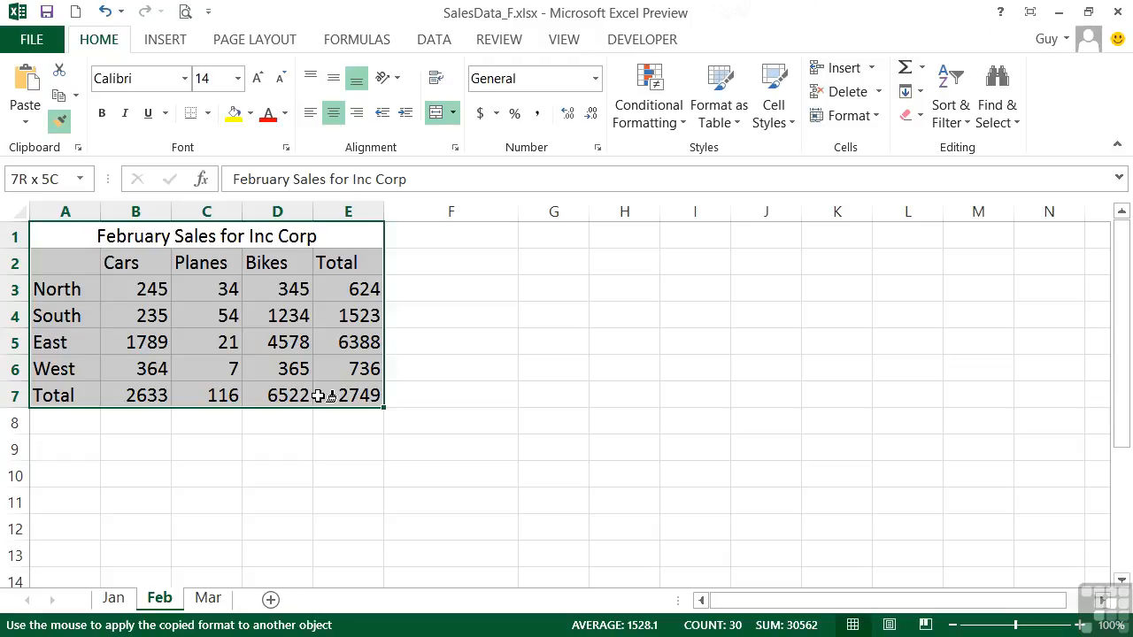
{"action": "left_click_drag", "start_coordinate": [319, 395], "coordinate": [317, 395]}
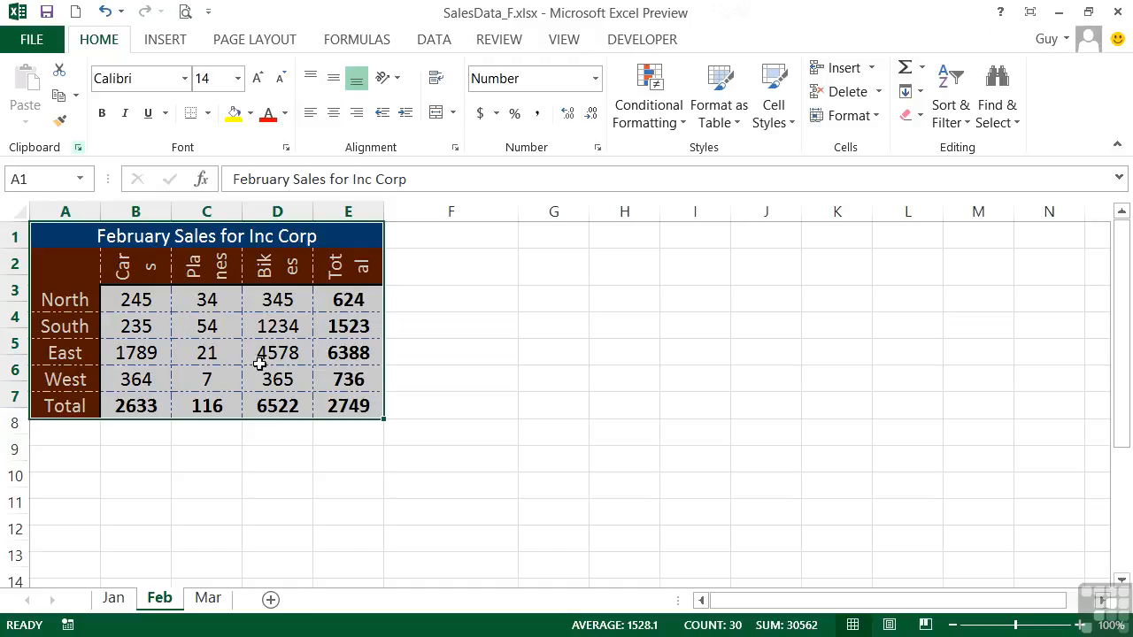
{"action": "left_click", "coordinate": [86, 274]}
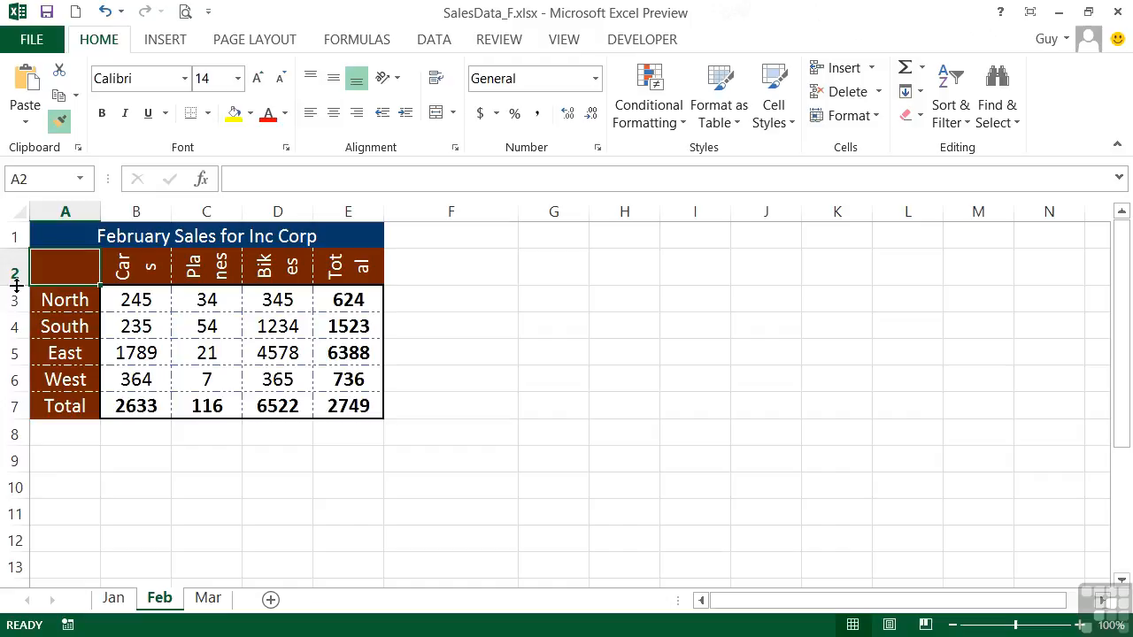
{"action": "left_click_drag", "start_coordinate": [16, 285], "coordinate": [26, 348]}
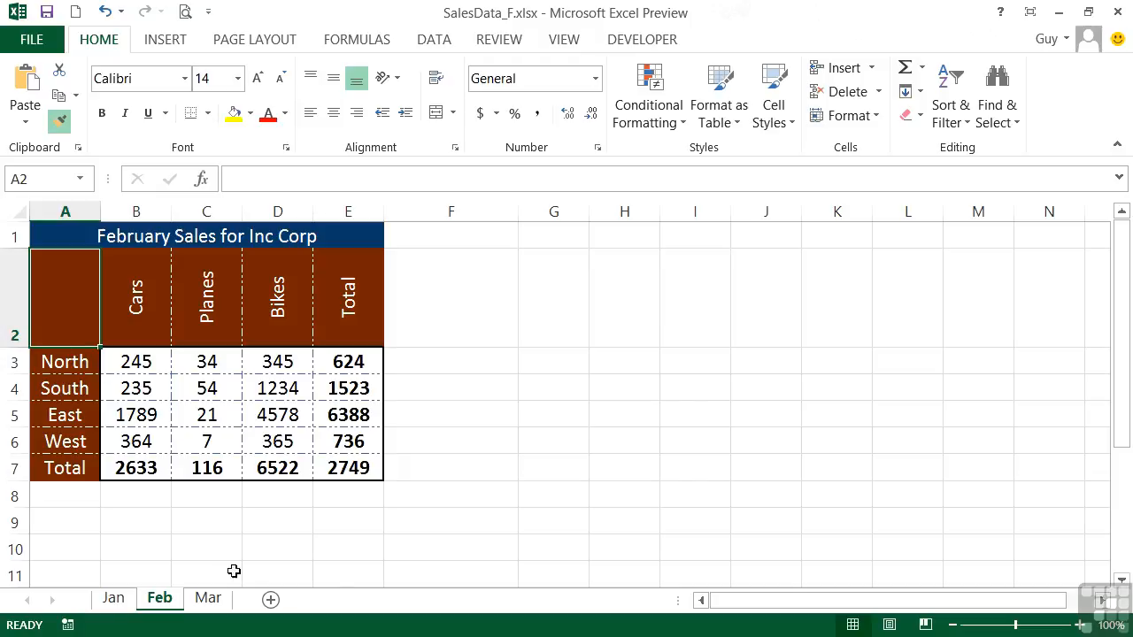
- On the Jan sheet, paint the East label's formatting onto blank cells G8, L9, M5, G10, E10, G16, J17, E18, D14, C17, I12 and L14
{"action": "left_click", "coordinate": [113, 599]}
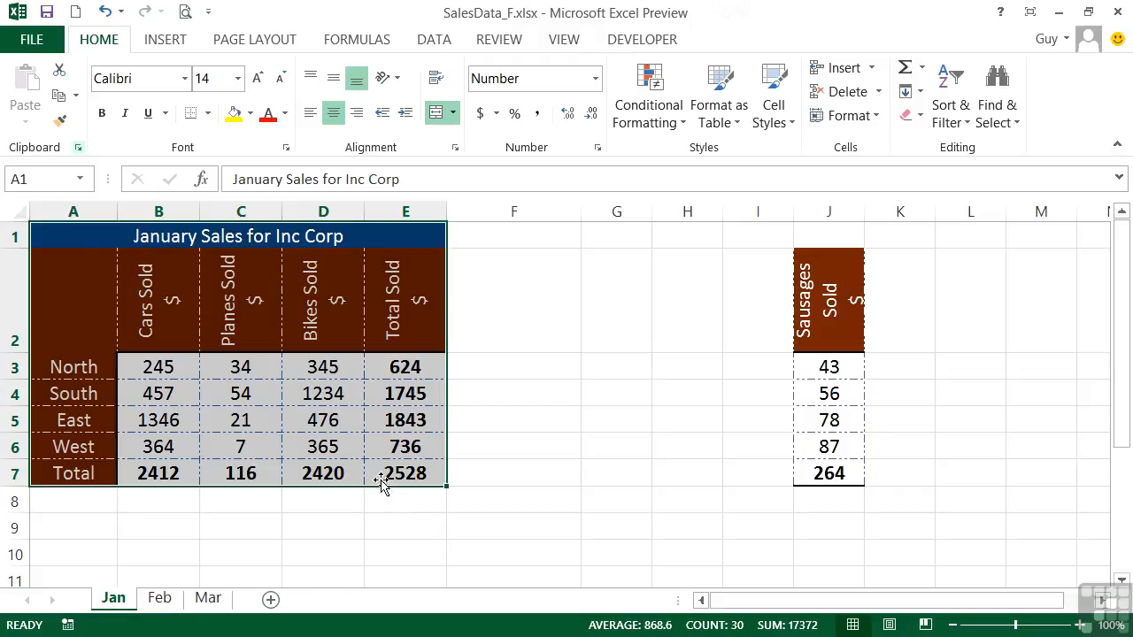
{"action": "left_click", "coordinate": [77, 421]}
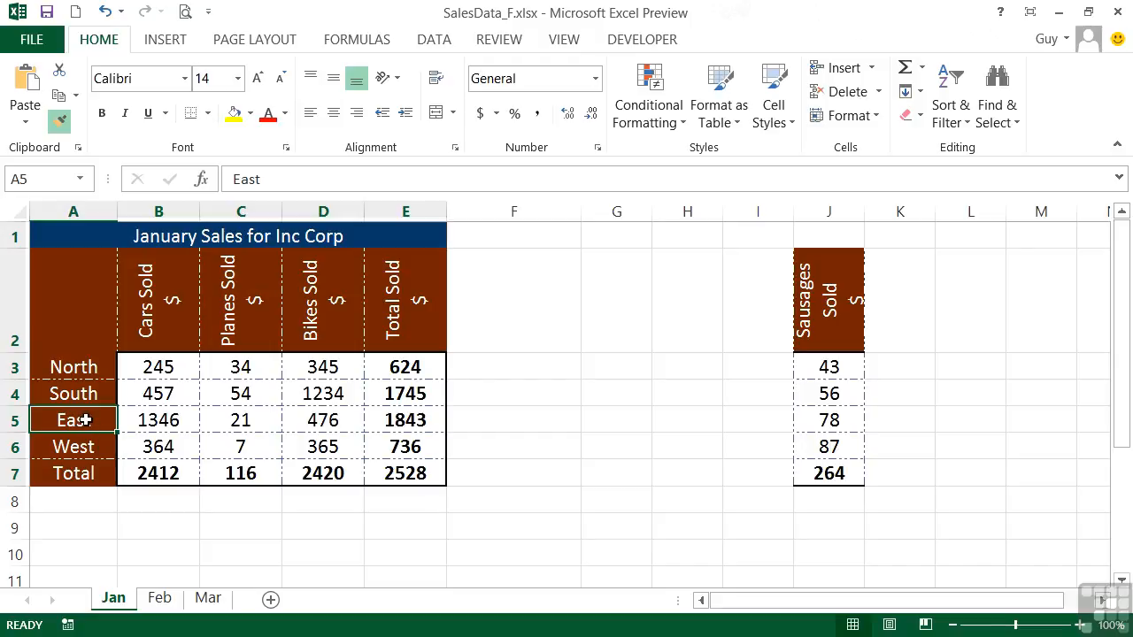
{"action": "left_click", "coordinate": [60, 121]}
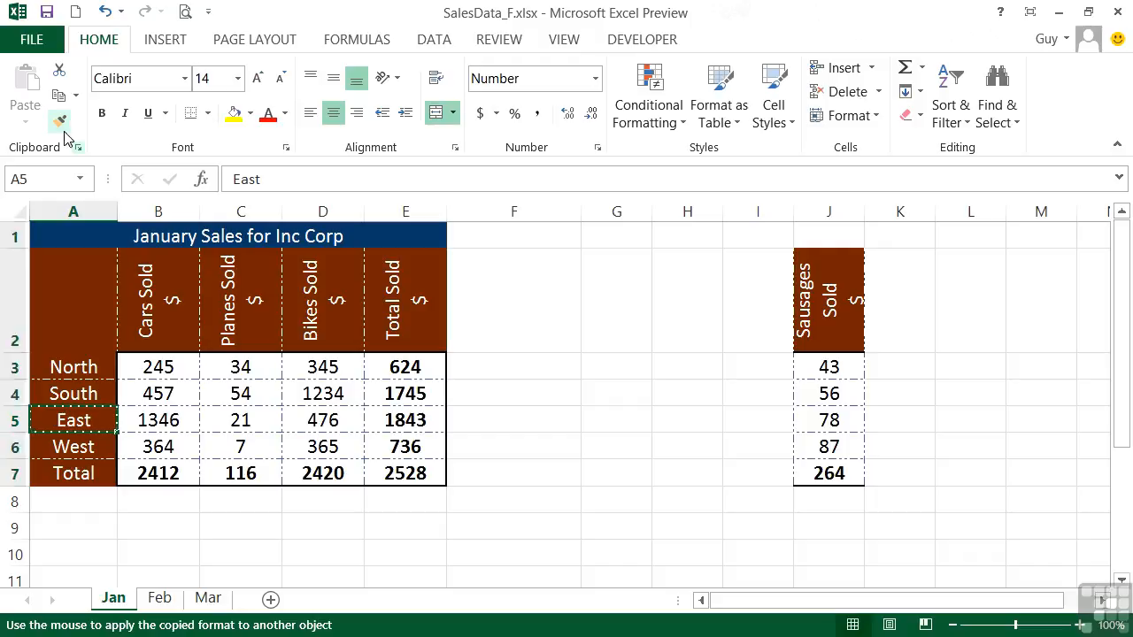
{"action": "left_click", "coordinate": [613, 503]}
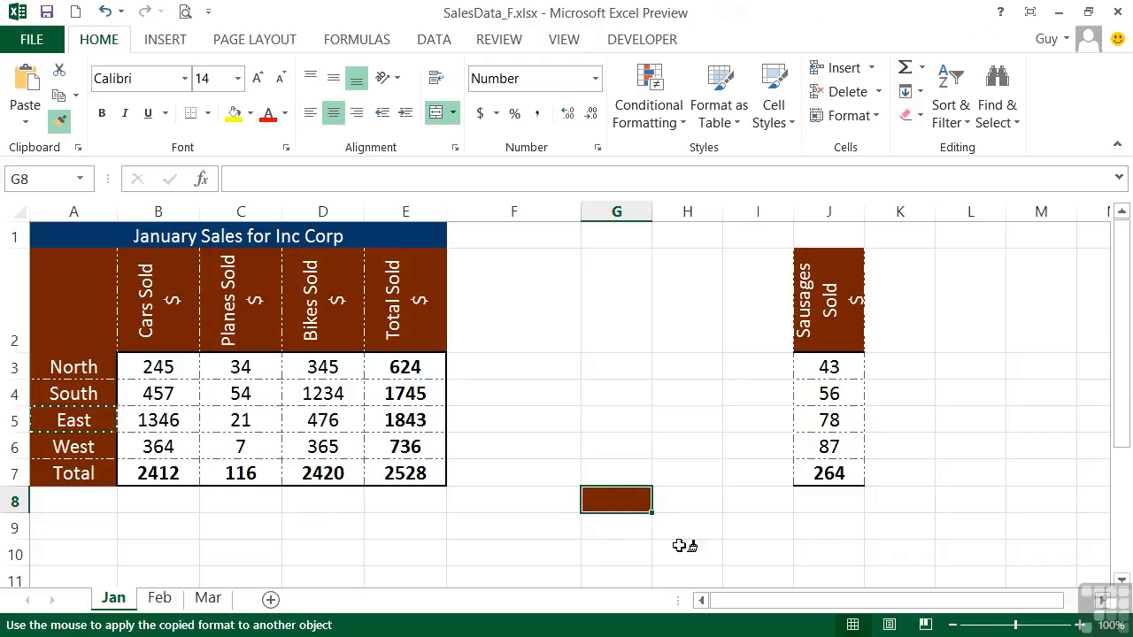
{"action": "left_click", "coordinate": [992, 529]}
{"action": "left_click", "coordinate": [1067, 419]}
{"action": "left_click", "coordinate": [626, 556]}
{"action": "left_click", "coordinate": [392, 555]}
{"action": "scroll", "coordinate": [509, 533], "scroll_direction": "down", "scroll_amount": 3}
{"action": "left_click", "coordinate": [612, 394]}
{"action": "left_click", "coordinate": [829, 423]}
{"action": "left_click", "coordinate": [417, 445]}
{"action": "left_click", "coordinate": [308, 340]}
{"action": "left_click", "coordinate": [250, 422]}
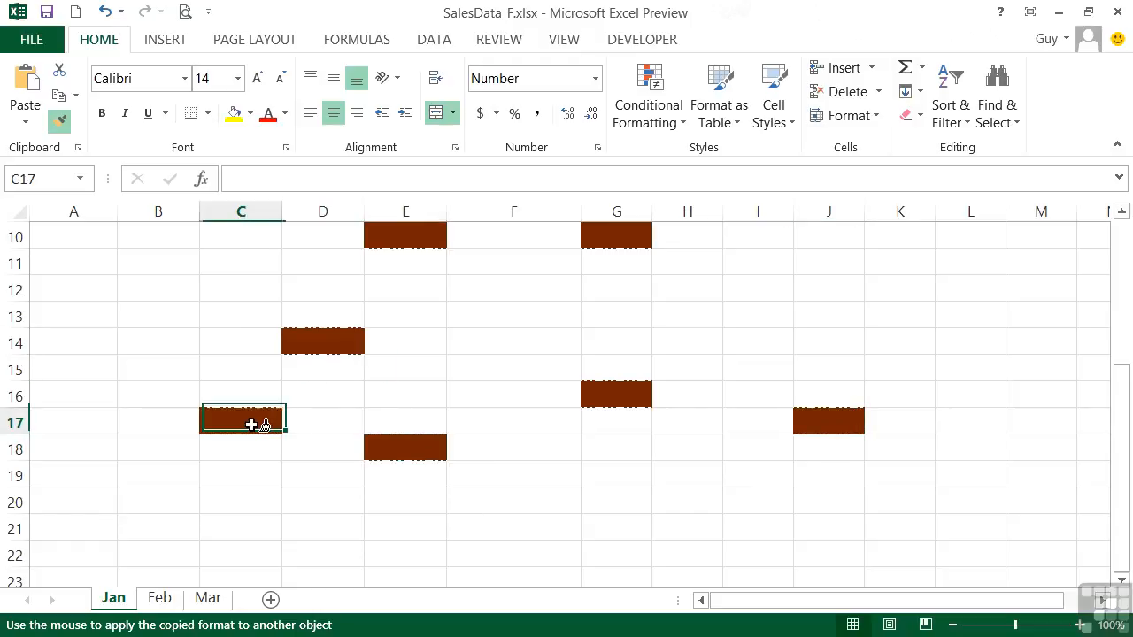
{"action": "left_click", "coordinate": [772, 298]}
{"action": "left_click", "coordinate": [957, 334]}
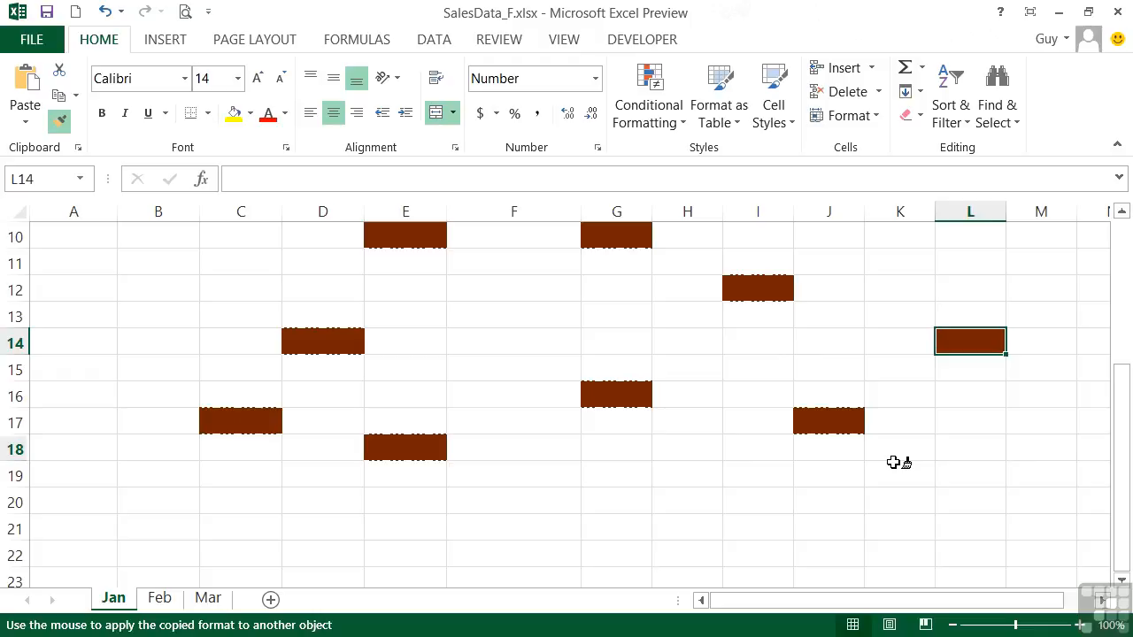
{"action": "key", "text": "Escape"}
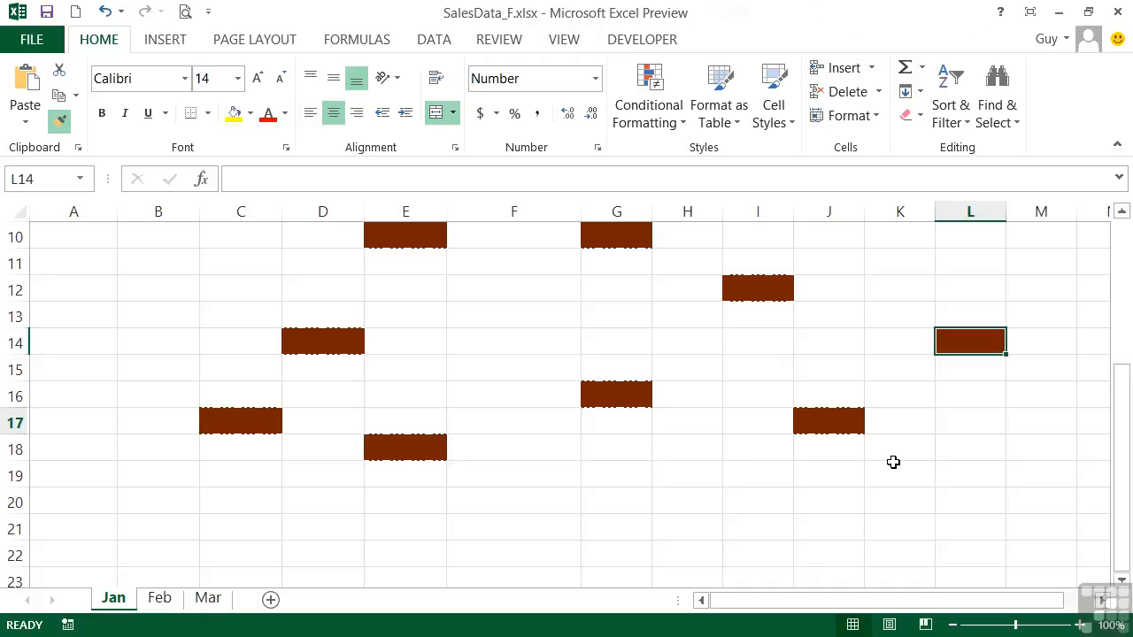
{"action": "left_click", "coordinate": [895, 475]}
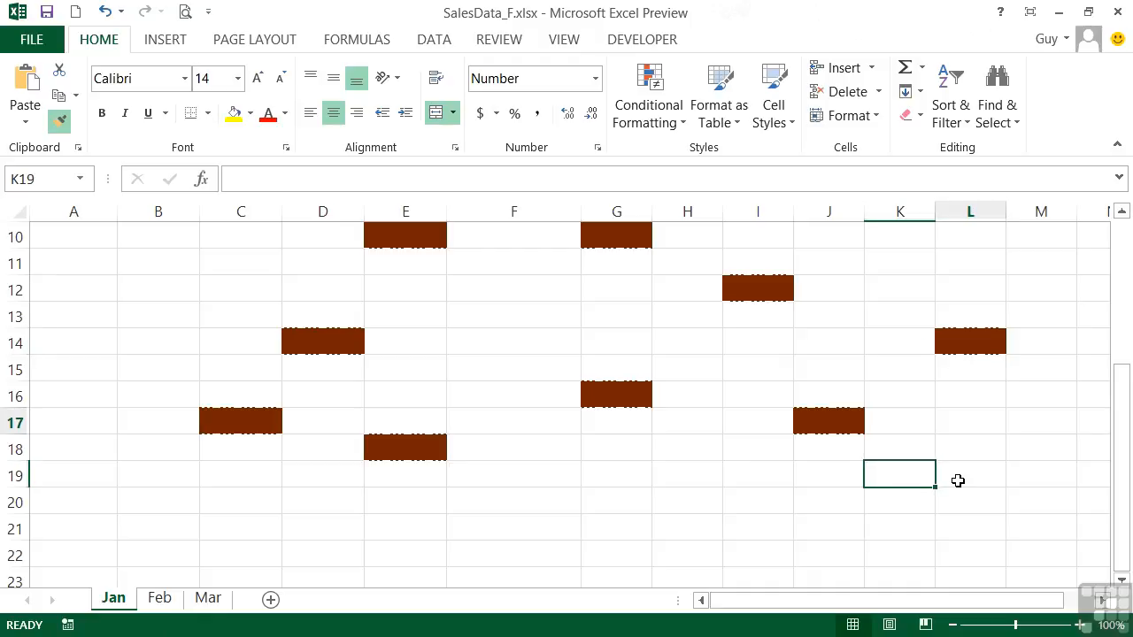
{"action": "left_click", "coordinate": [897, 394]}
{"action": "left_click", "coordinate": [843, 353]}
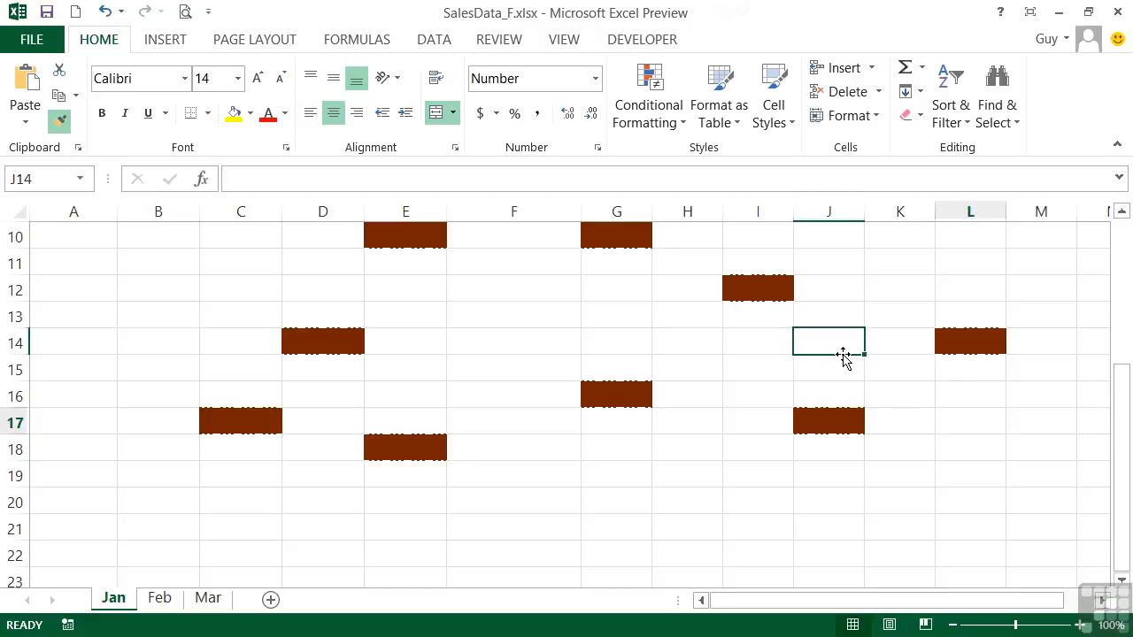